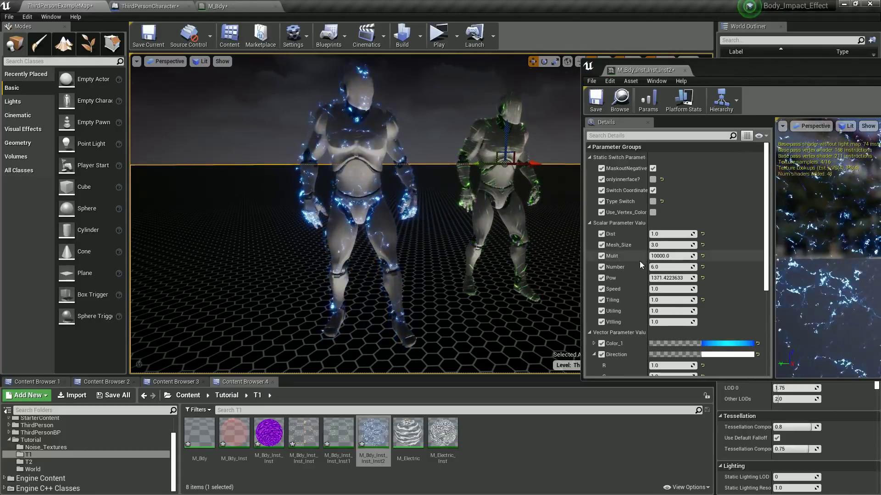
Step: Lower the Pow parameter of the blue electric material instance to about 352.29
drag(669, 277, 671, 277)
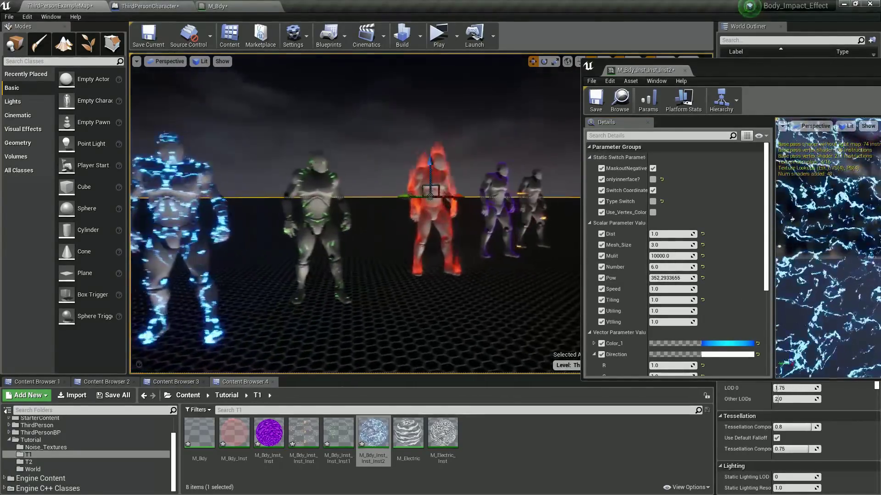
right_drag(355, 213, 323, 220)
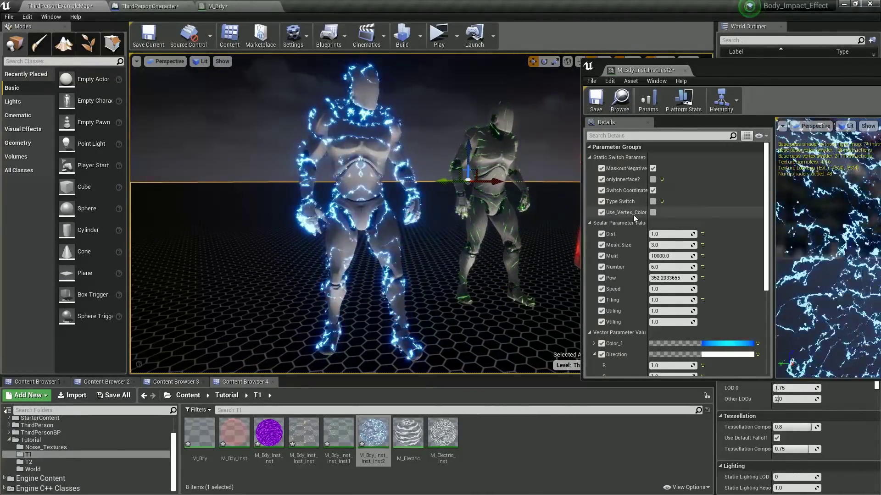
Step: Enable Use_Vertex_Color on the material instance and select the blue electric character for vertex color painting
click(652, 212)
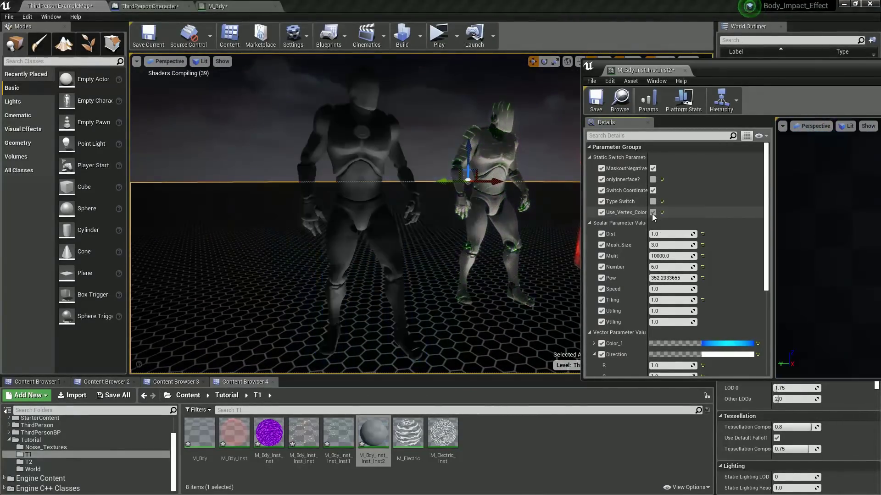
click(41, 42)
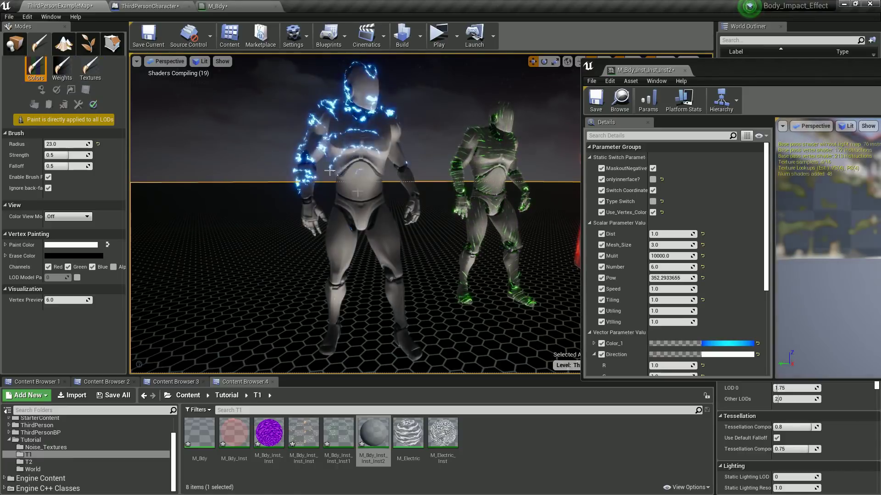
click(329, 171)
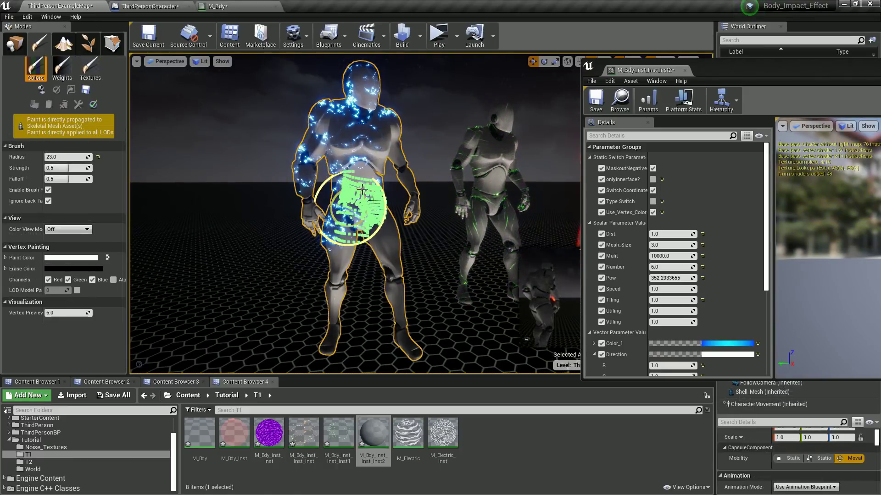
Step: Paint vertex colors over the character's torso and waist with the 23-radius brush
mouse_move(370, 149)
mouse_down()
mouse_move(350, 97)
mouse_move(364, 87)
mouse_move(381, 202)
mouse_up()
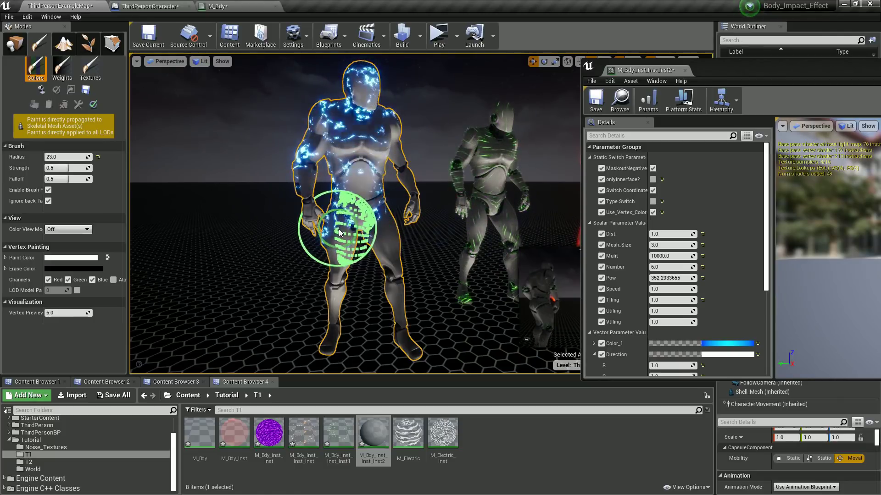
mouse_move(342, 222)
mouse_down()
mouse_move(367, 183)
mouse_move(366, 120)
mouse_move(364, 193)
mouse_up()
mouse_move(367, 146)
mouse_down()
mouse_move(359, 213)
mouse_move(370, 205)
mouse_up()
Step: Leave mesh painting for object placement mode and turn off Use_Vertex_Color on the material instance
right_drag(389, 150, 371, 159)
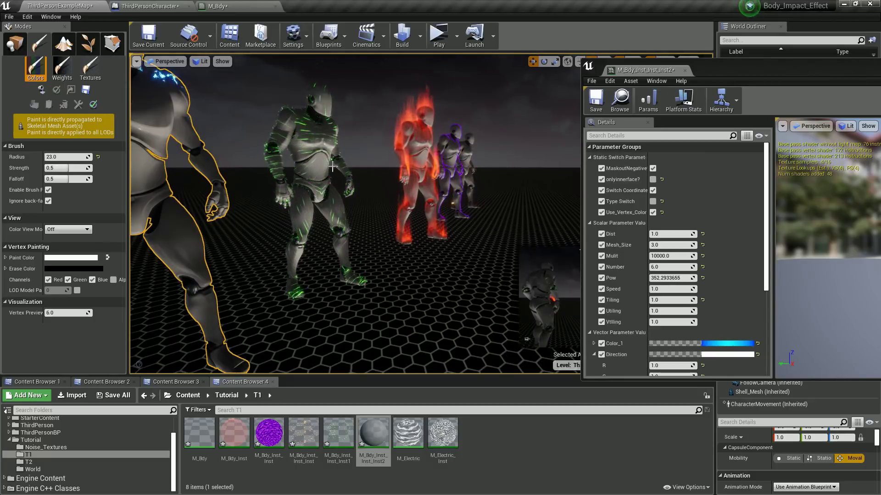
right_drag(458, 160, 381, 179)
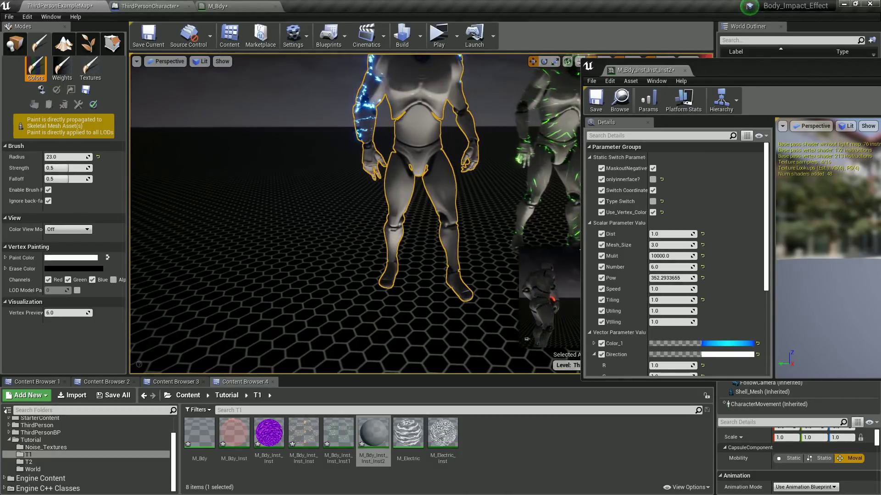
right_drag(326, 135, 363, 119)
click(15, 43)
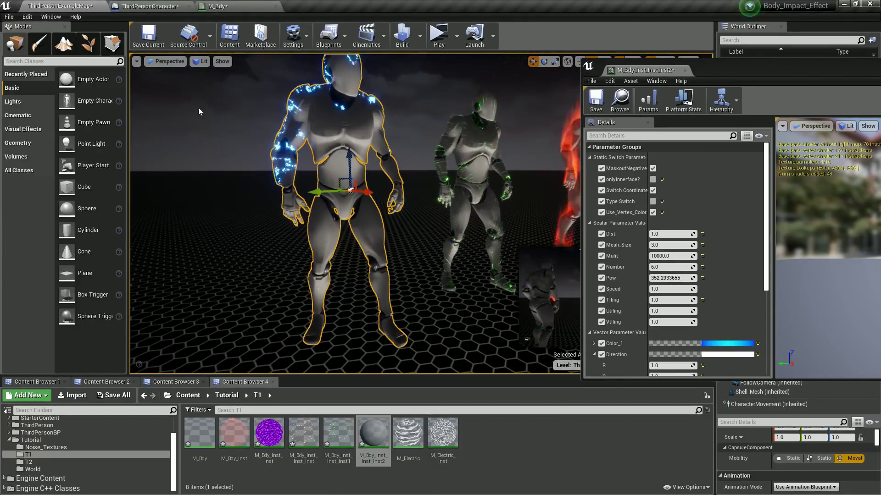
click(653, 213)
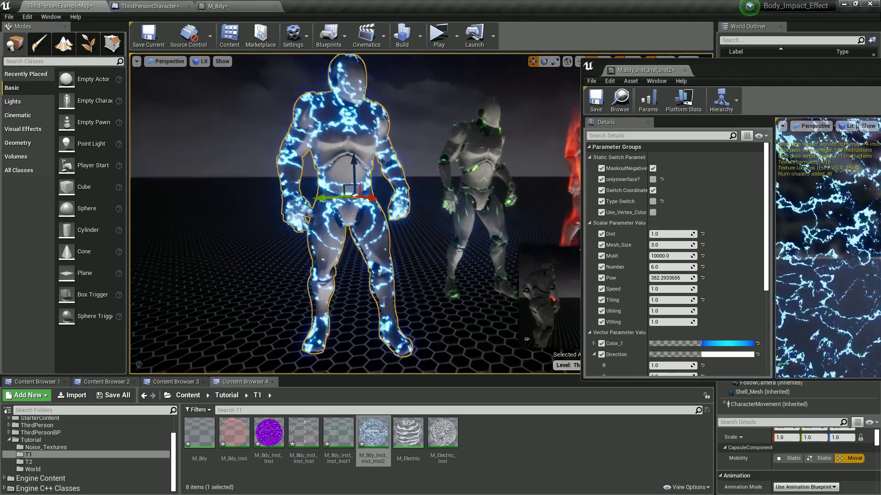
Step: Try Dist at about 1.46 before restoring it to 1, and set Mesh_Size to about 2.94
mouse_move(676, 234)
mouse_down()
mouse_move(648, 233)
mouse_move(672, 234)
mouse_up()
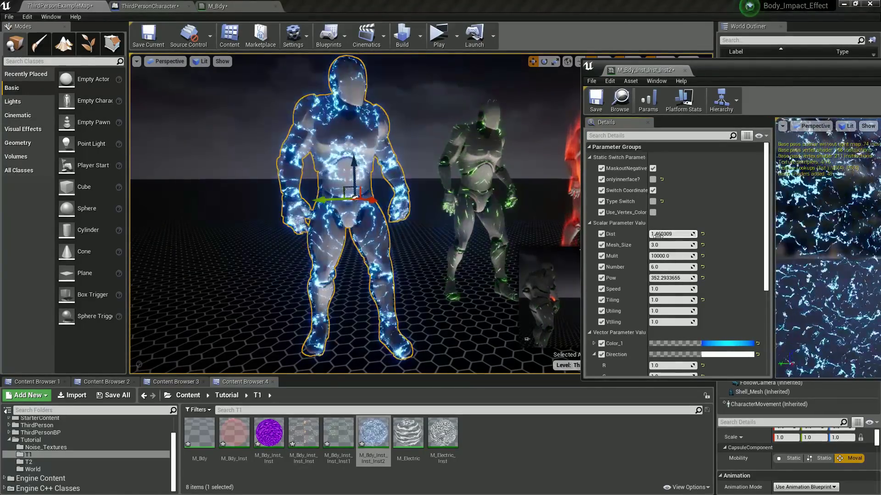
key(Return)
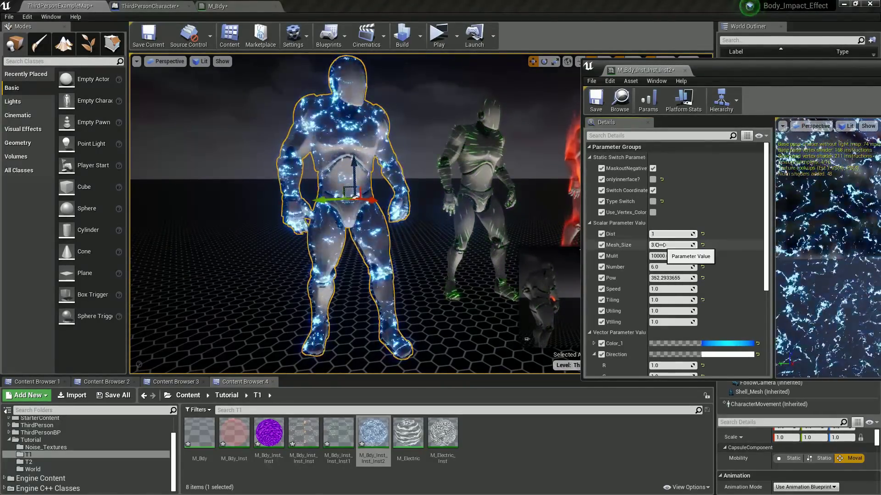
drag(656, 246, 698, 245)
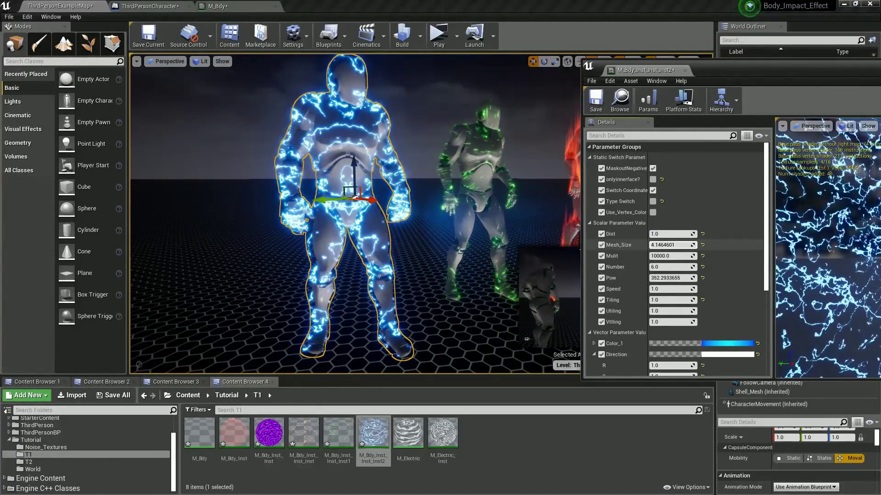
Step: Examine the electric effect on the character's head, chest and body up close and from several angles
right_drag(435, 223, 418, 183)
key(w)
key(w)
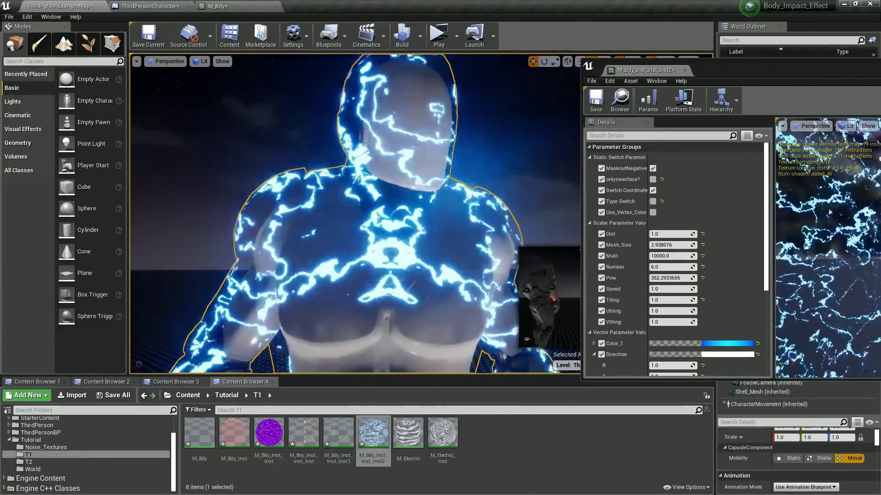
right_drag(320, 214, 385, 230)
key(s)
key(a)
key(s)
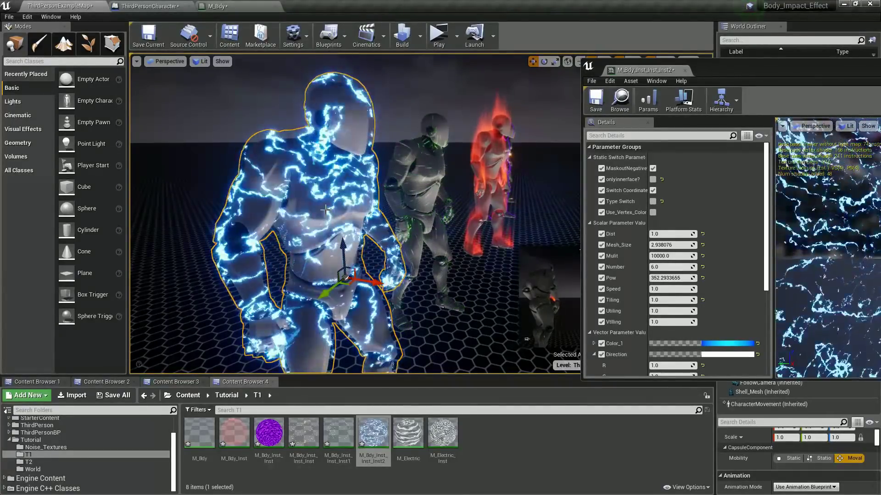
key(d)
right_drag(325, 210, 294, 218)
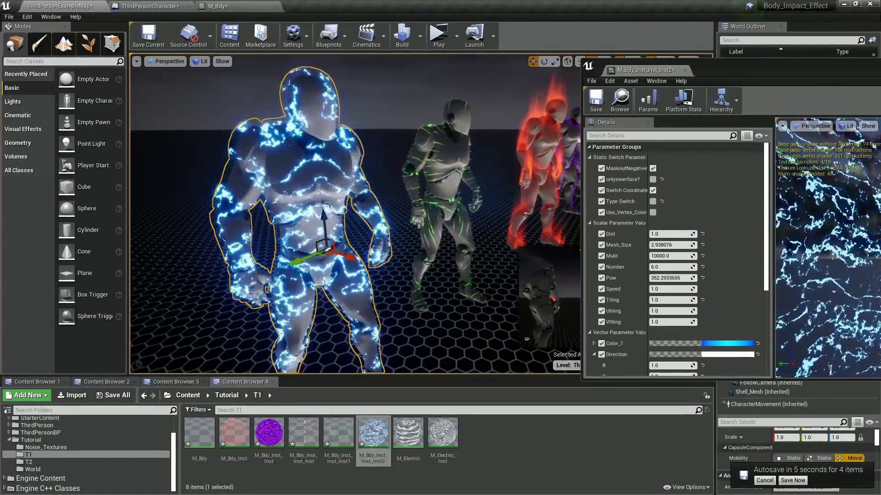
right_drag(321, 193, 331, 195)
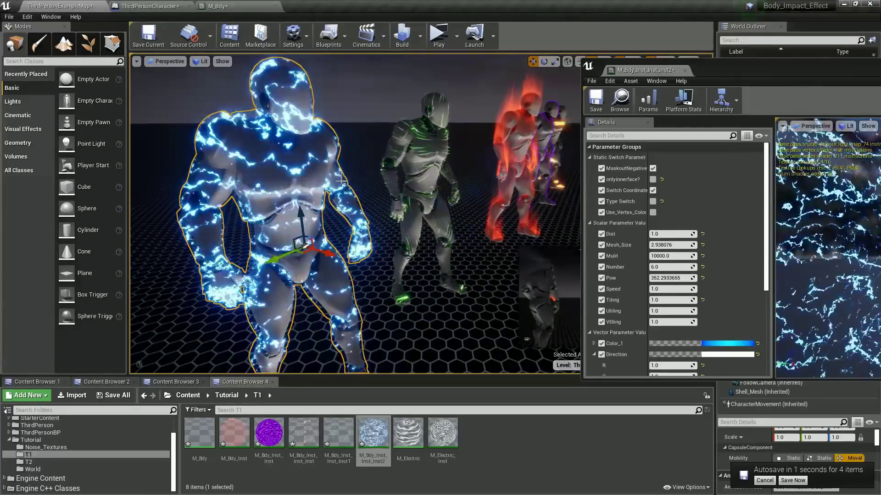
key(f)
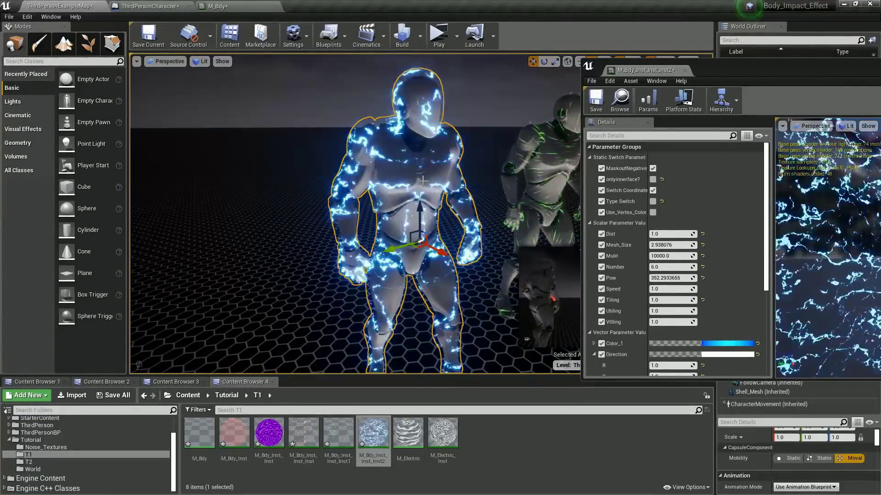
right_drag(527, 339, 527, 339)
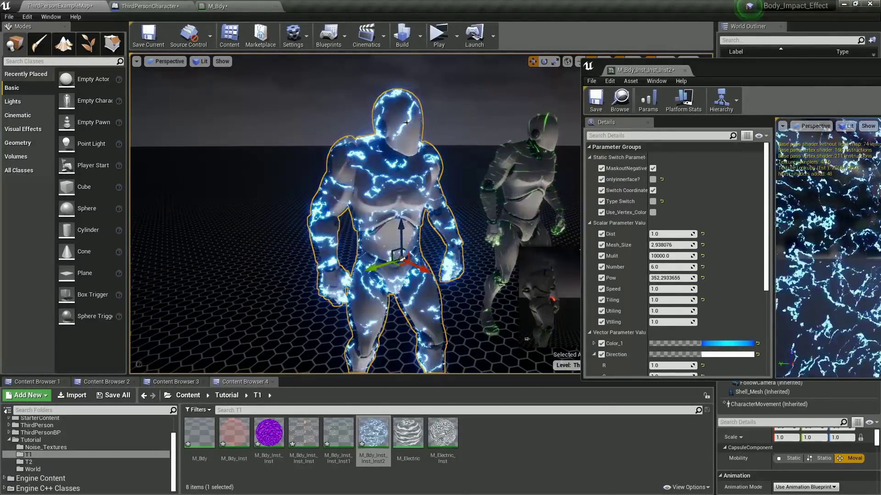
Step: Set the Forced Lod Model of Shell_Mesh in the ThirdPersonCharacter blueprint to 4
click(144, 5)
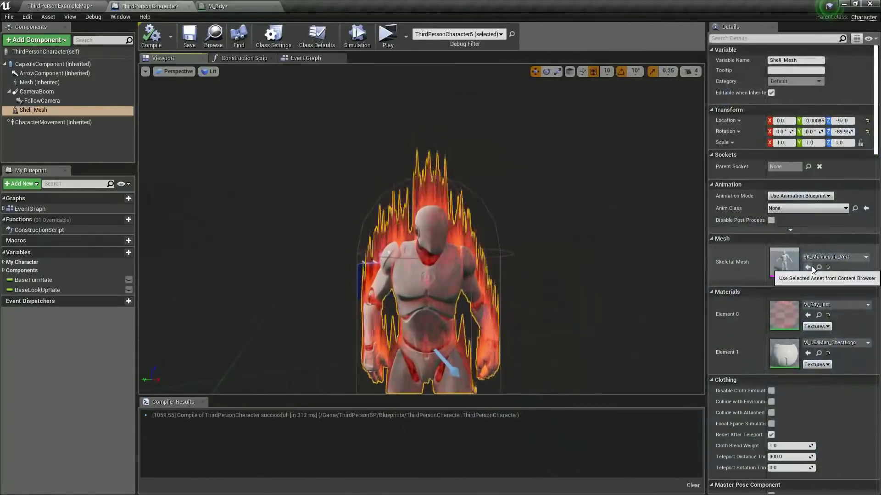
scroll(788, 282, down, 10)
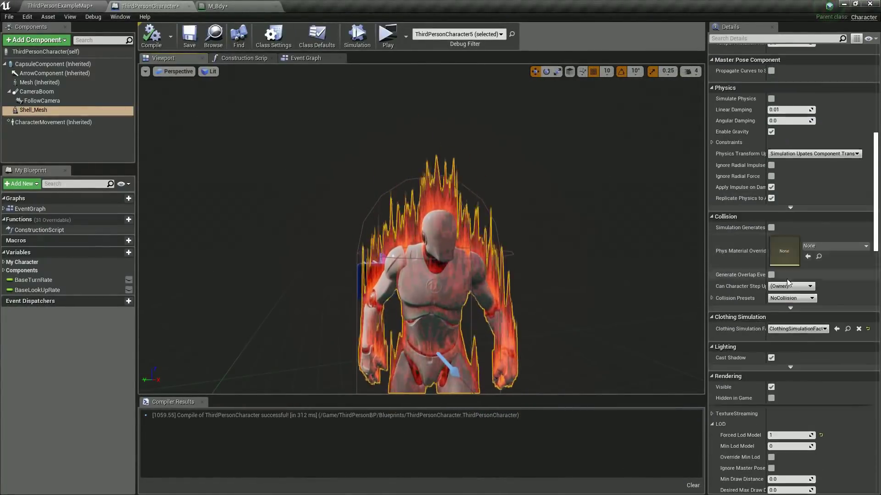
scroll(788, 282, down, 5)
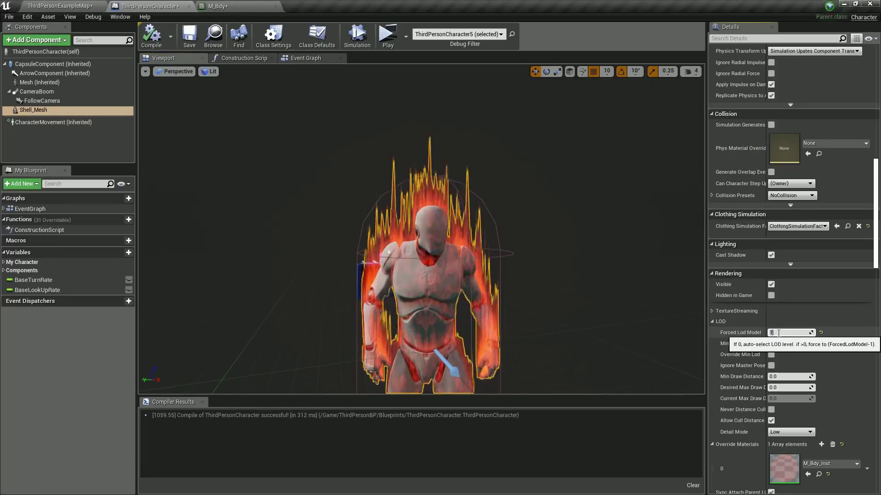
text(4)
click(535, 222)
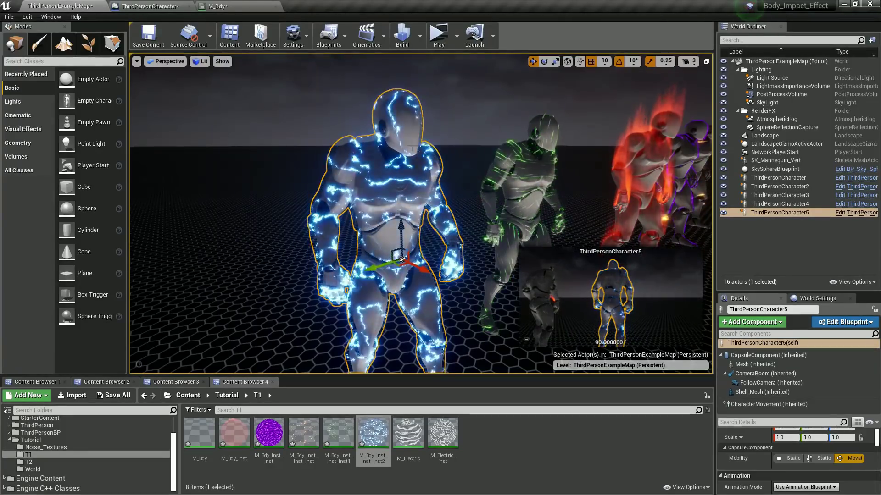
Step: Reopen the M_Bdy_Inst_Inst_Inst2 material instance from the level editor and place its window beside the electric character
right_drag(413, 146, 432, 155)
key(f)
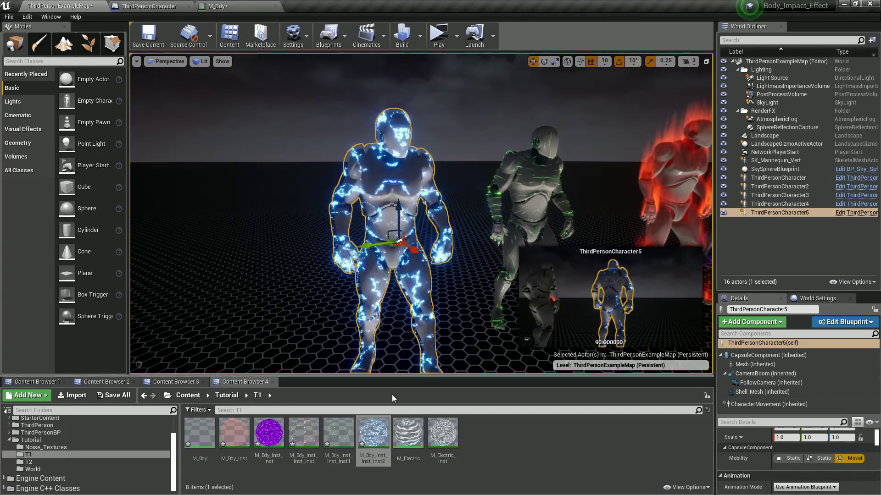
double_click(373, 433)
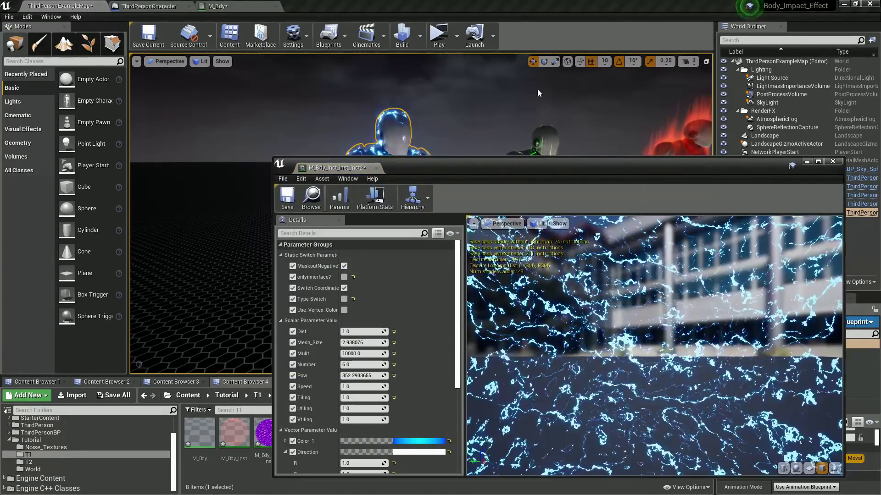
drag(475, 163, 675, 62)
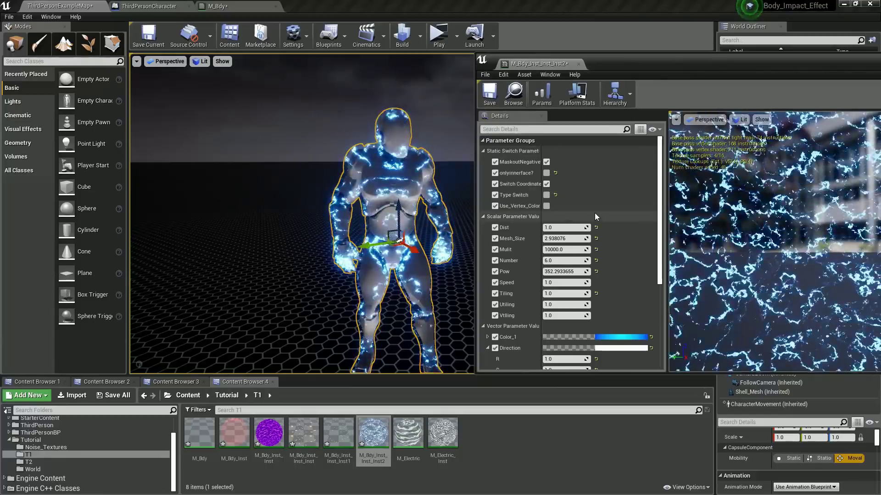
Step: Set the Number parameter to about 2.69 and Pow to about 3480.83
drag(554, 260, 574, 261)
scroll(390, 211, up, 4)
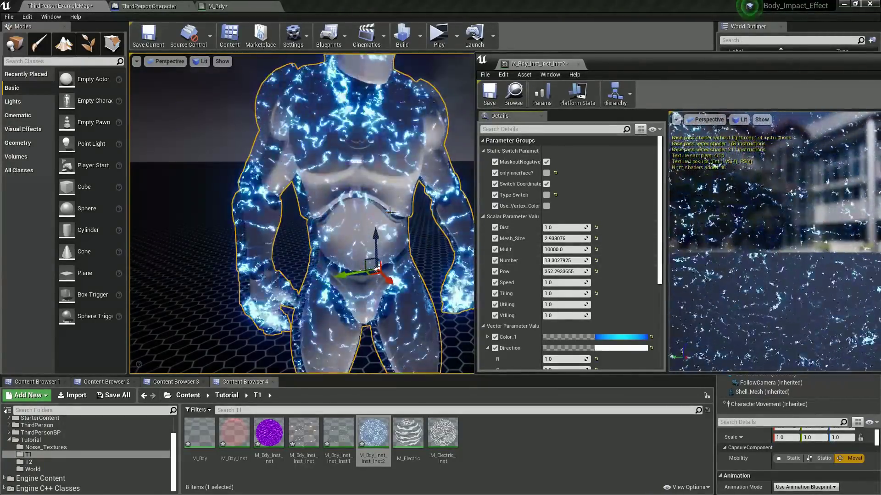
mouse_move(554, 271)
mouse_down()
mouse_move(606, 272)
mouse_move(562, 271)
mouse_move(549, 258)
mouse_move(579, 259)
mouse_move(566, 271)
mouse_move(581, 271)
mouse_move(564, 271)
mouse_up()
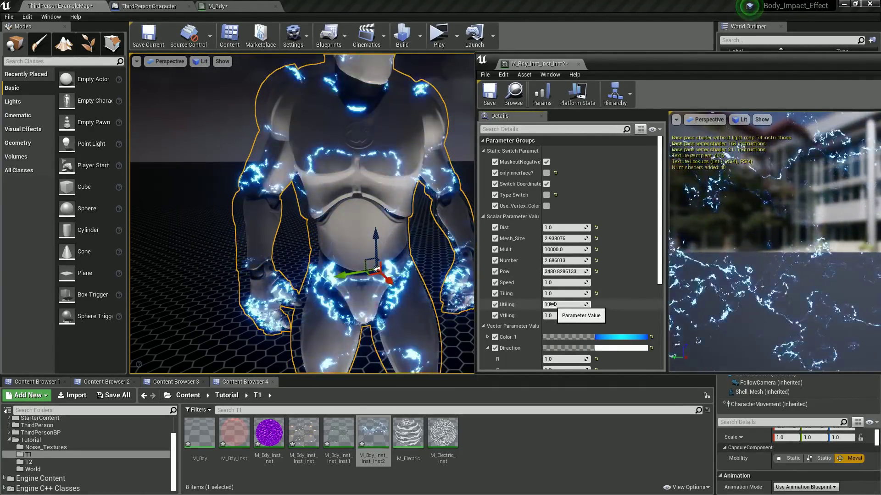
Step: Try Utiling at about 22.31 and a higher Vtiling, resetting each to 1
drag(550, 305, 566, 304)
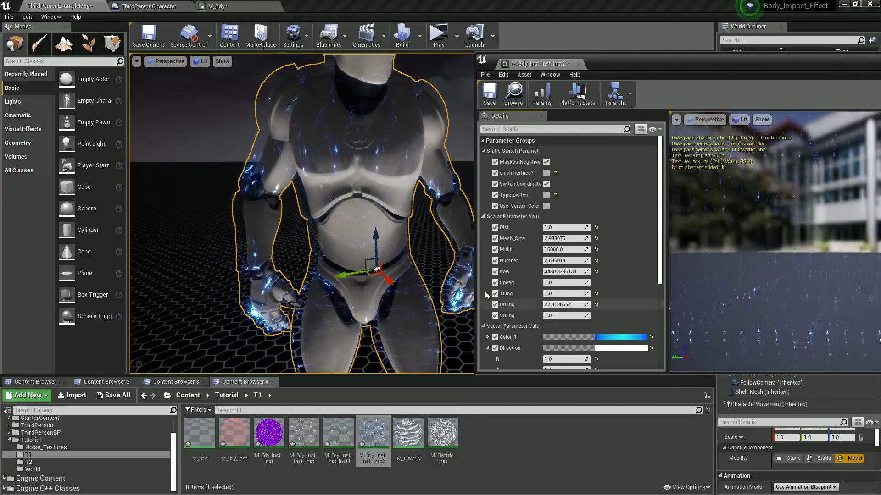
click(558, 304)
text(1)
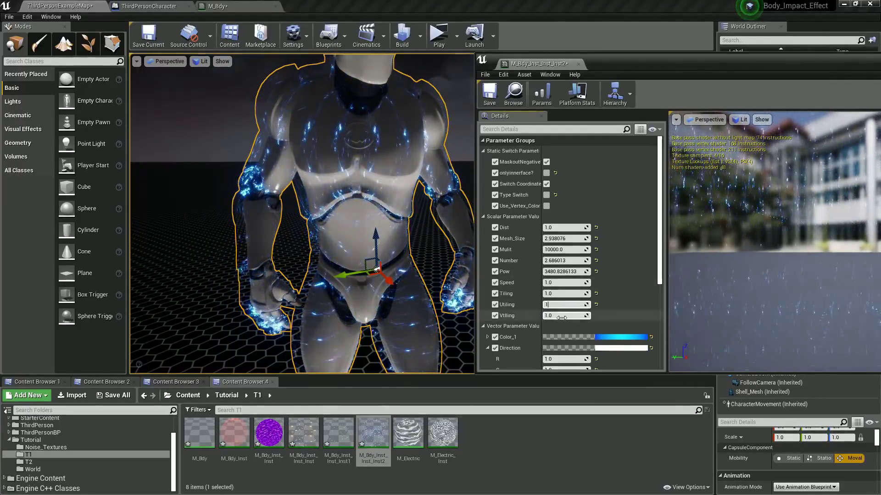
drag(554, 316, 575, 317)
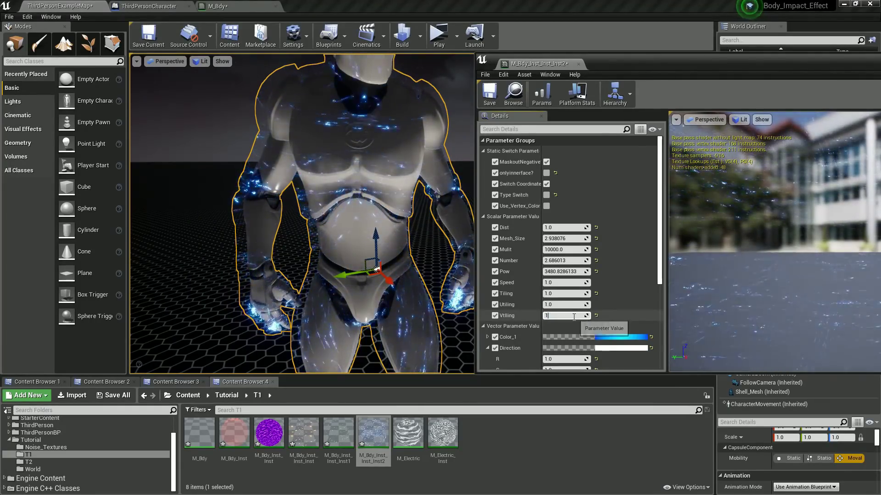
key(Return)
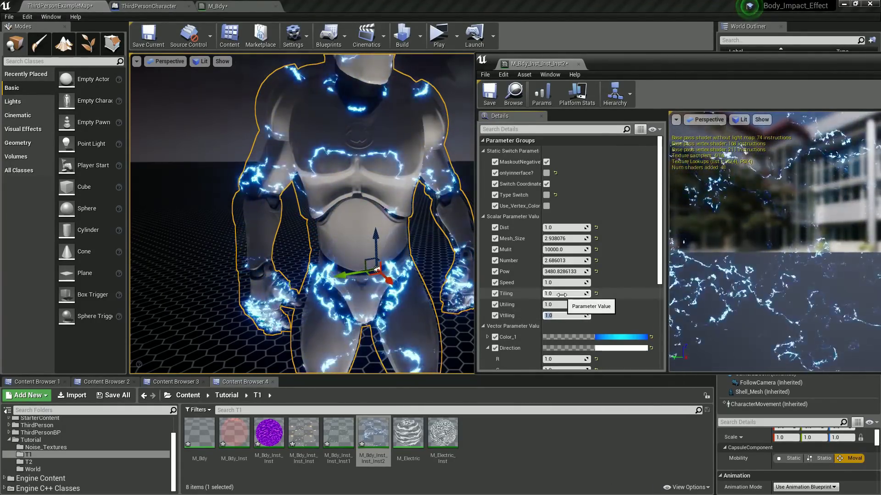
Step: Set Tiling to about 1.09, and set Speed to 0.5 after trying 5
mouse_move(551, 295)
mouse_down()
mouse_move(569, 295)
mouse_move(546, 294)
mouse_up()
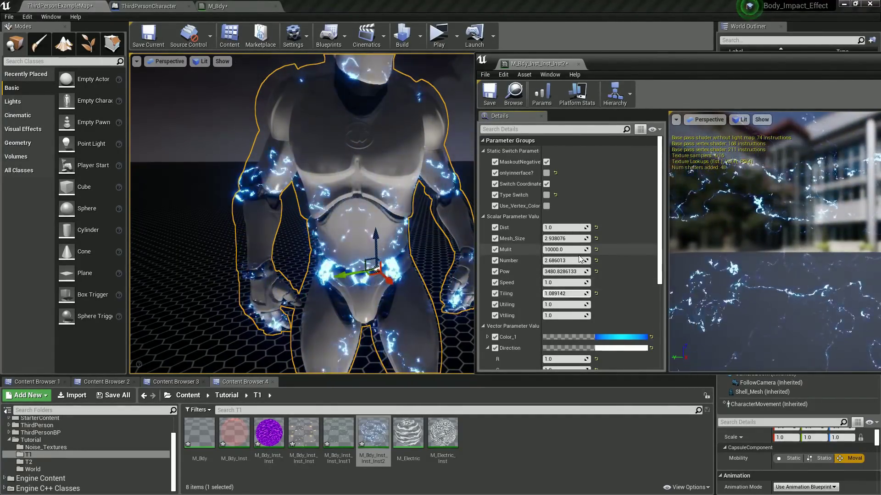
click(568, 283)
text(5)
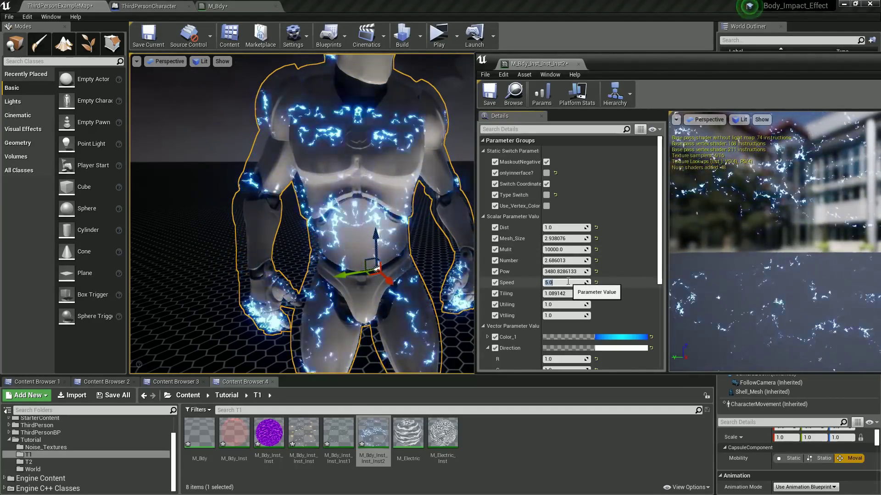
text(0.5)
key(Return)
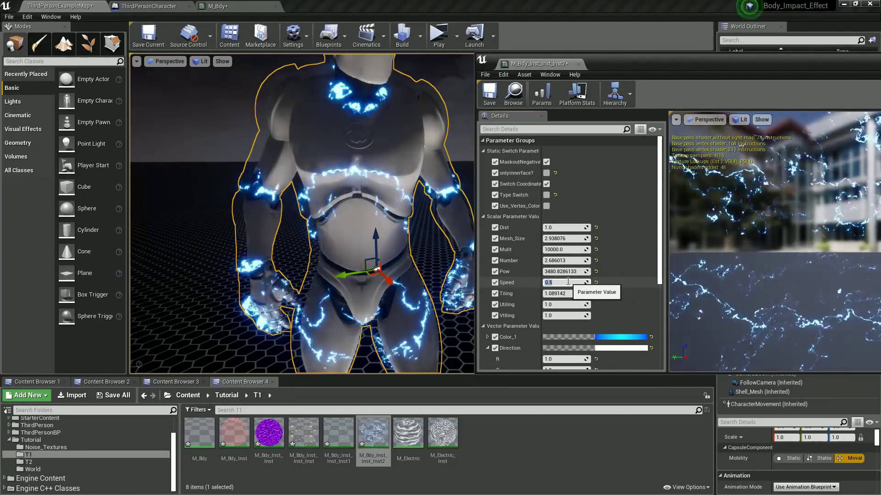
Step: Enable the onlyinnerface? switch and turn off Switch Coordinate on the material instance
click(546, 173)
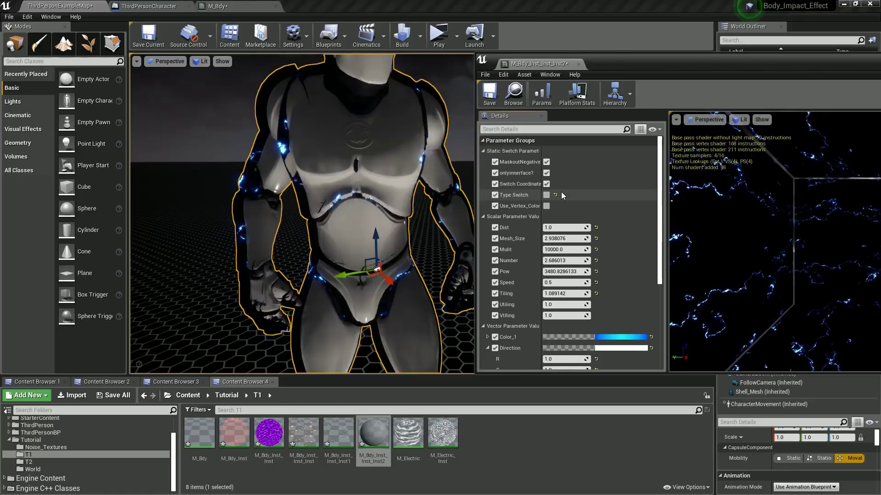
right_drag(296, 163, 331, 120)
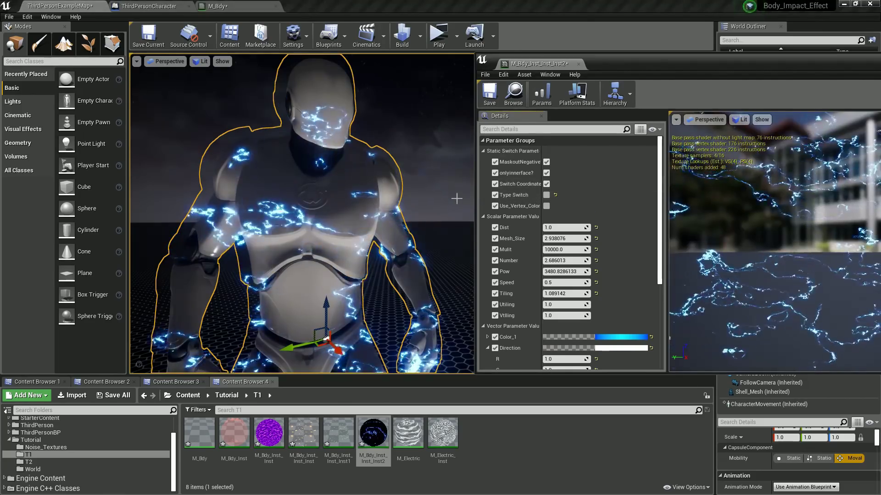
click(548, 184)
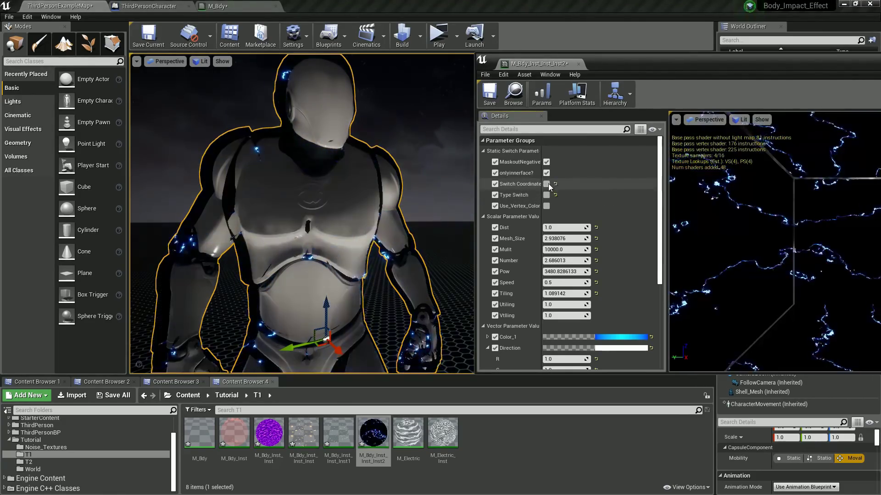